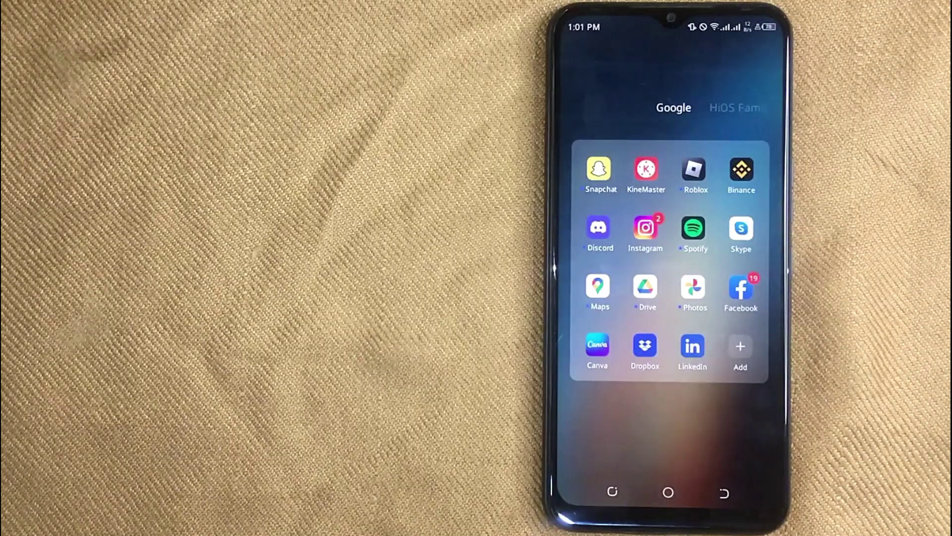
- Launch Canva and let the home feed of design suggestions load
{"action": "left_click", "coordinate": [597, 345]}
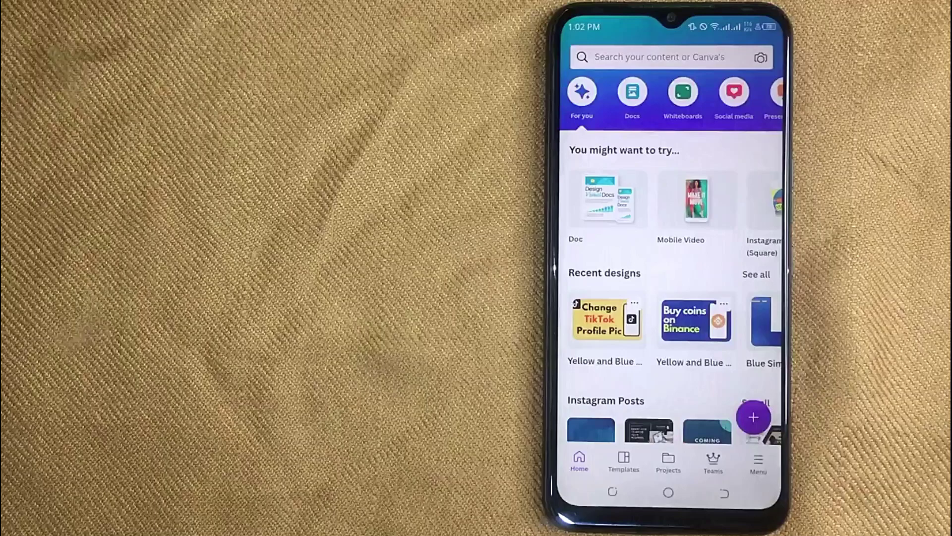
- Open Rewards from the Menu page and copy the friend referral invite link
{"action": "left_click", "coordinate": [759, 463]}
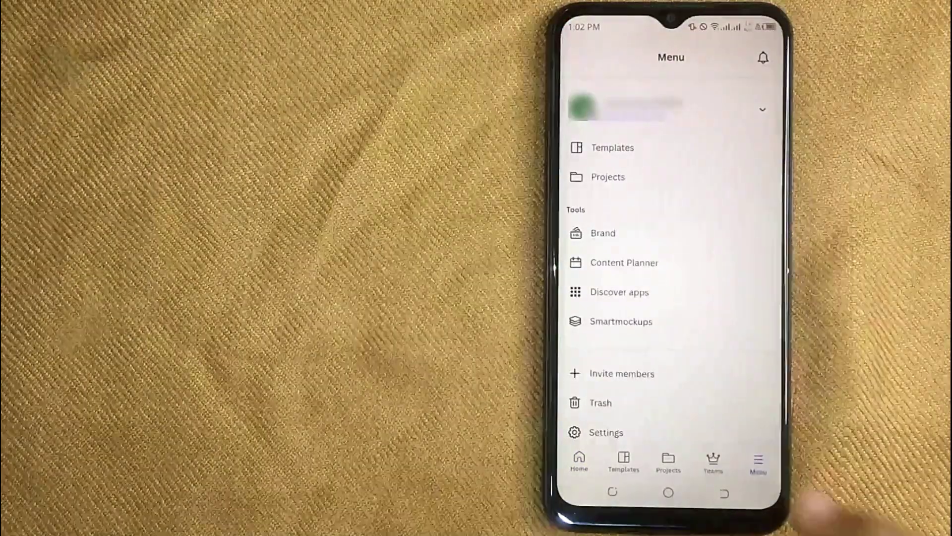
{"action": "scroll", "coordinate": [744, 313], "scroll_direction": "down", "scroll_amount": 2}
{"action": "left_click", "coordinate": [676, 432]}
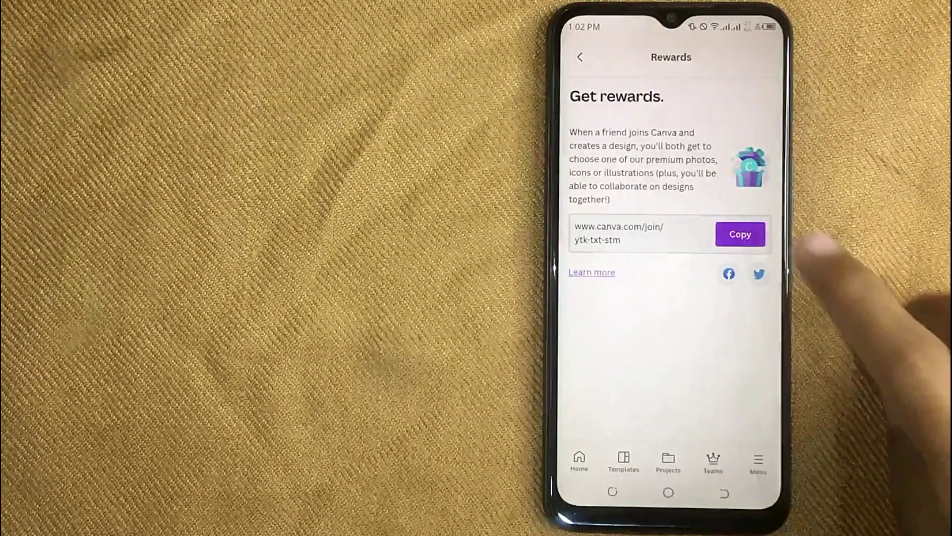
{"action": "left_click", "coordinate": [741, 233]}
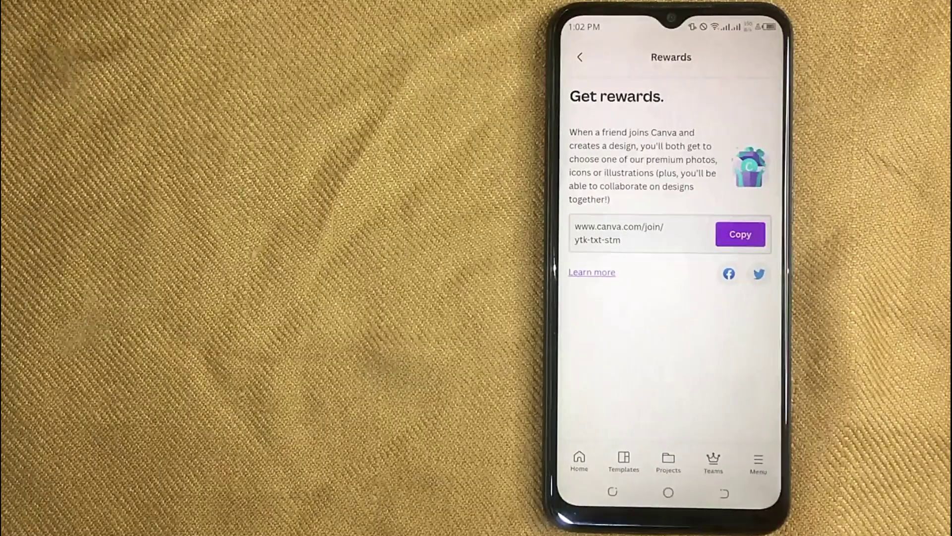
- Close the Canva card from the recent apps list
{"action": "left_click", "coordinate": [612, 491]}
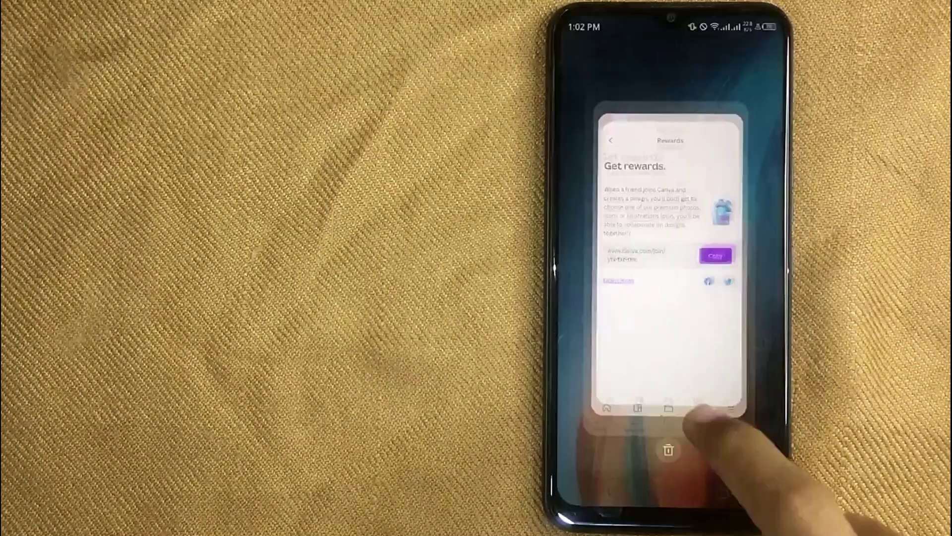
{"action": "left_click", "coordinate": [668, 449]}
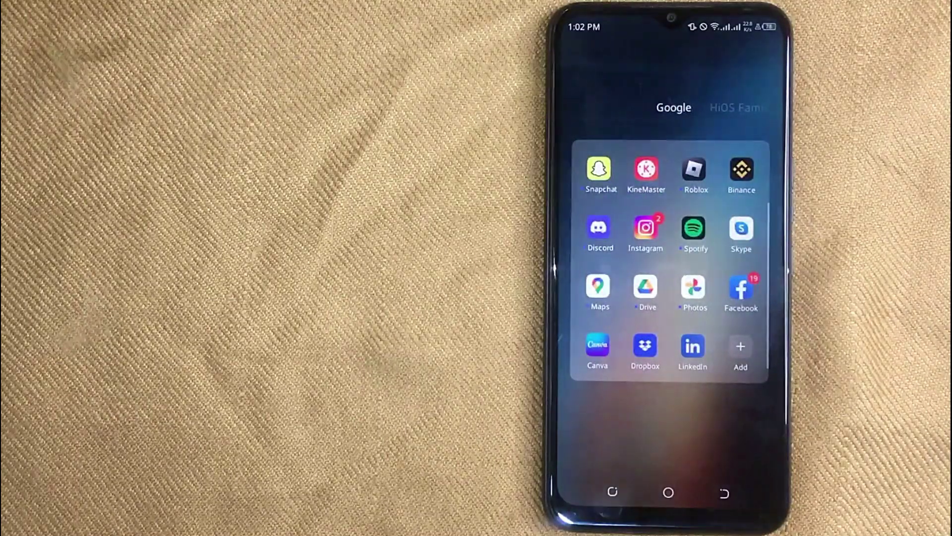